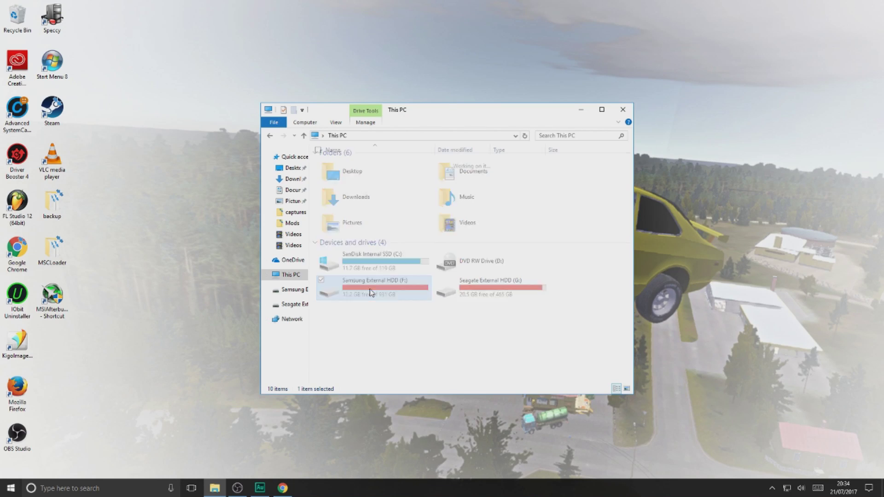
Open Samsung External HDD (F:), scroll through its folders with blank sizes, and select the audition folder.
{"action": "double_click", "coordinate": [366, 293]}
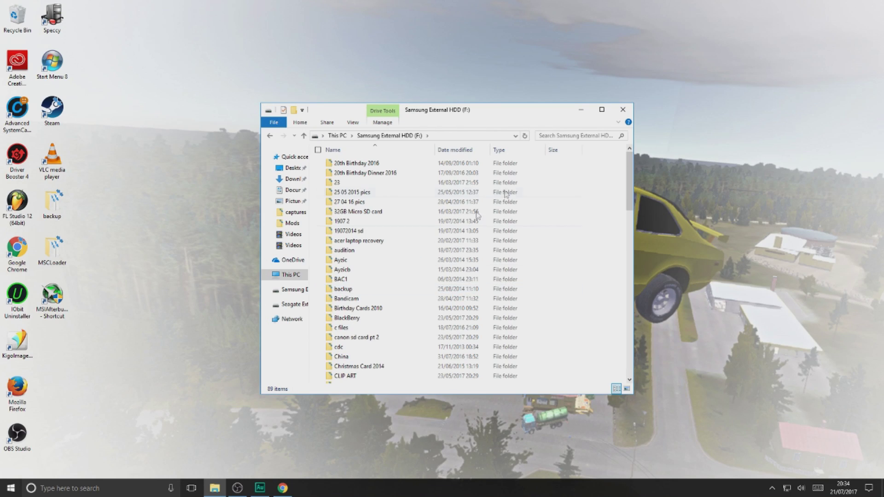
{"action": "scroll", "coordinate": [474, 216], "scroll_direction": "down", "scroll_amount": 3}
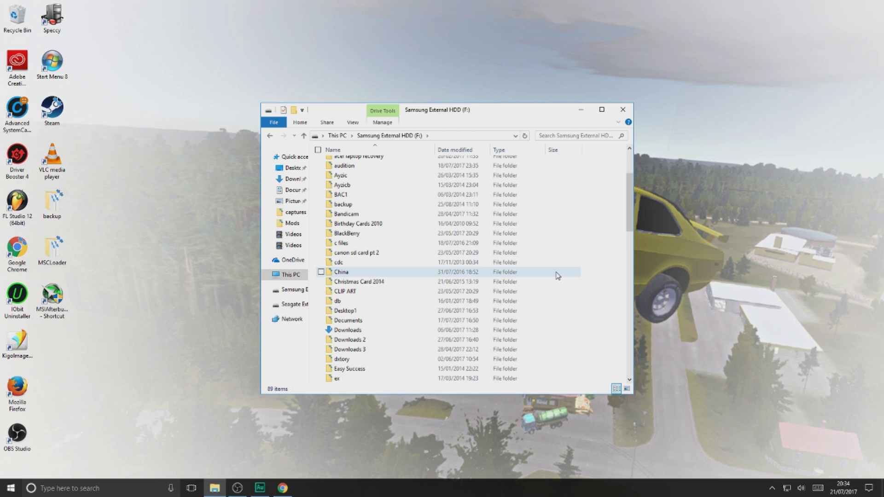
{"action": "scroll", "coordinate": [566, 276], "scroll_direction": "down", "scroll_amount": 15}
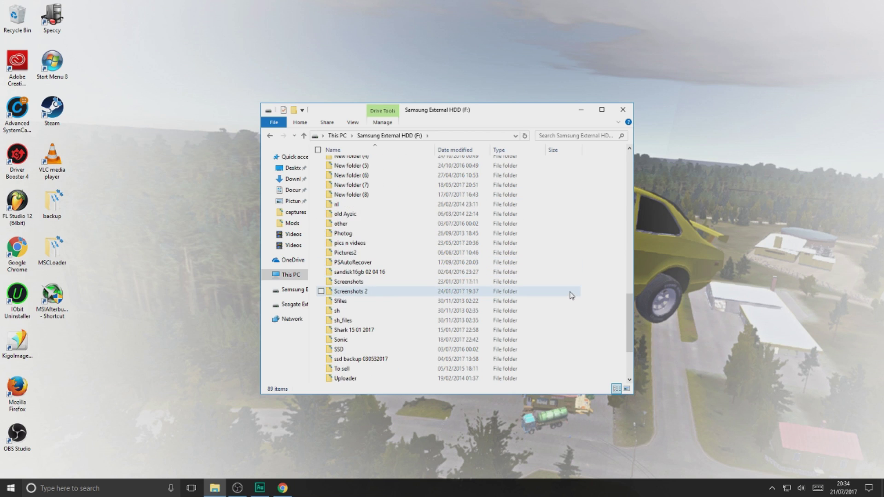
{"action": "scroll", "coordinate": [570, 295], "scroll_direction": "down", "scroll_amount": 3}
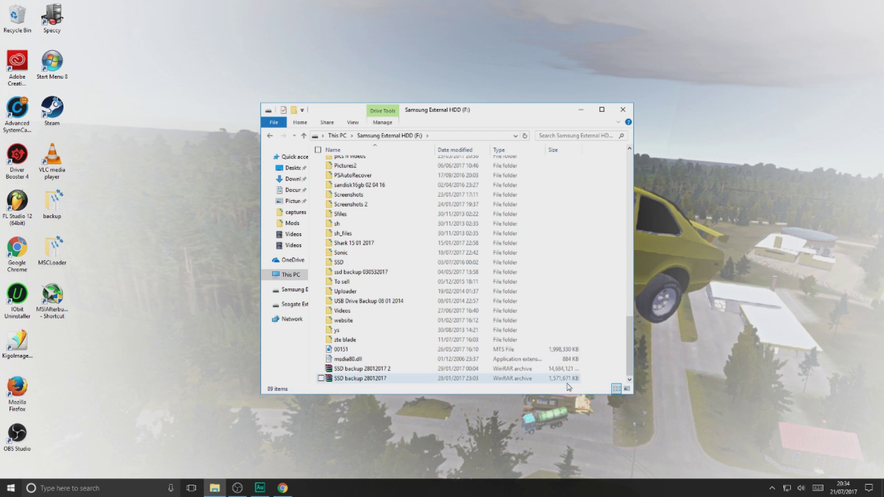
{"action": "scroll", "coordinate": [594, 343], "scroll_direction": "up", "scroll_amount": 20}
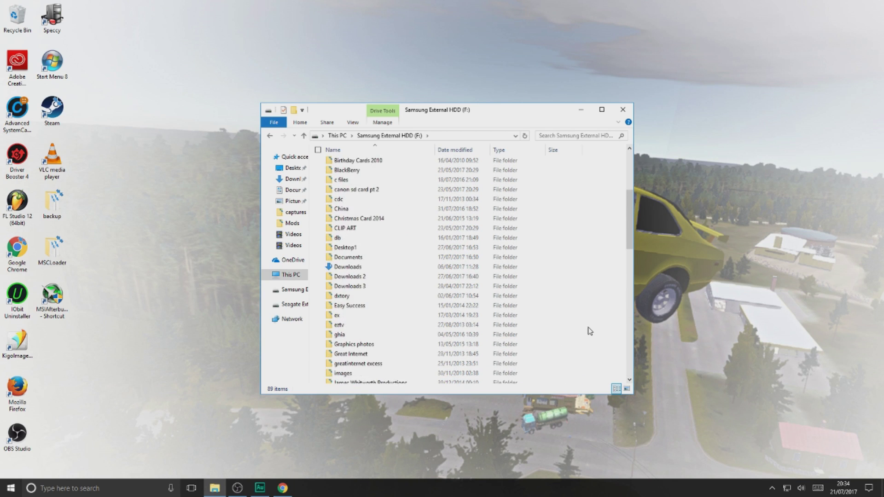
{"action": "scroll", "coordinate": [589, 331], "scroll_direction": "up", "scroll_amount": 5}
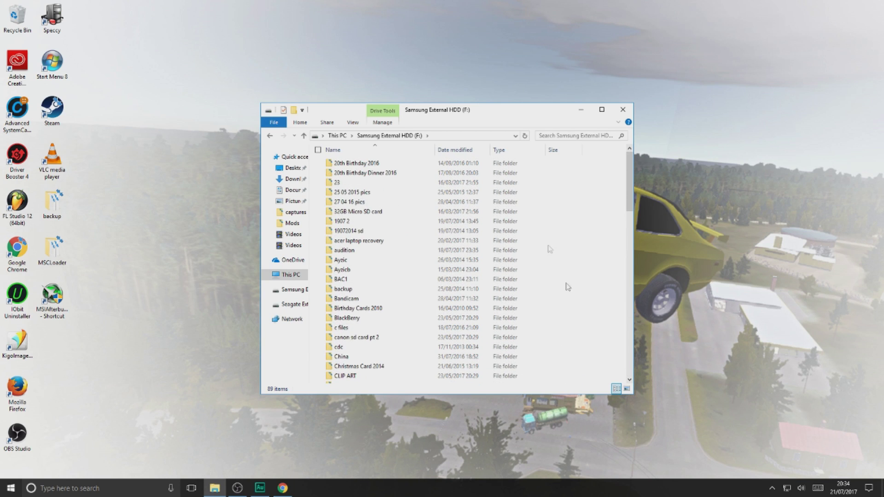
{"action": "left_click", "coordinate": [607, 246]}
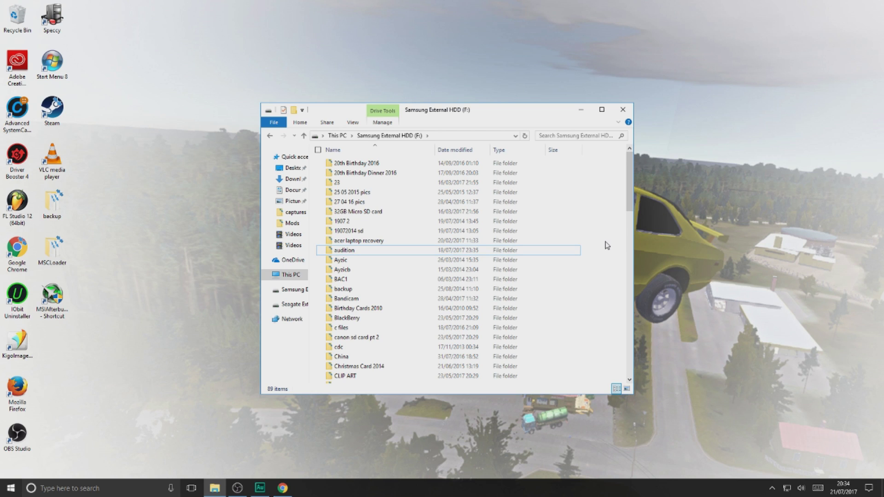
{"action": "right_click", "coordinate": [345, 253]}
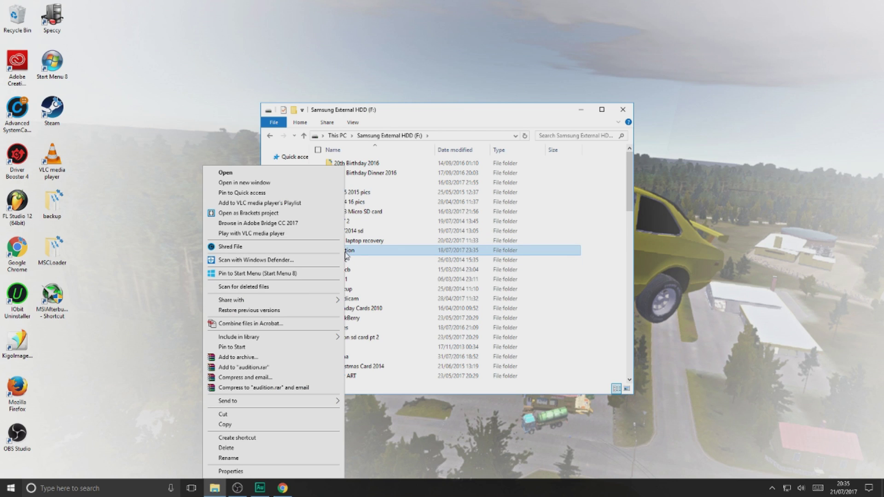
{"action": "left_click", "coordinate": [236, 472]}
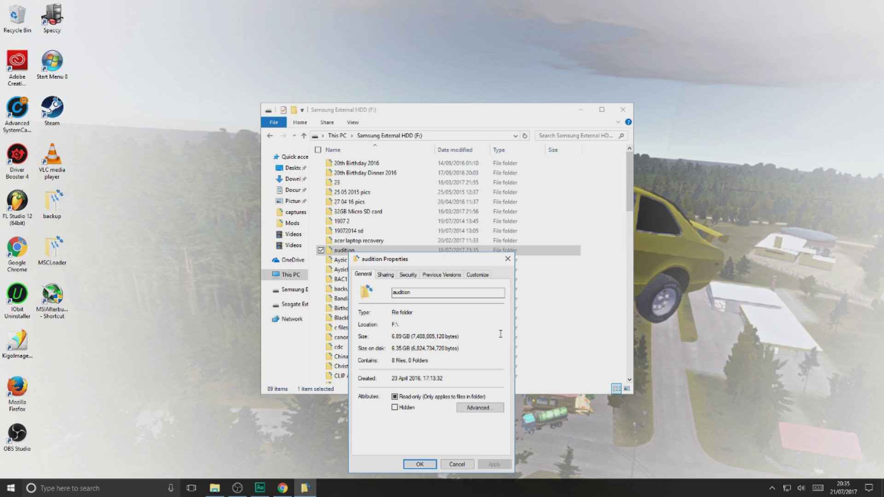
{"action": "left_click", "coordinate": [508, 259]}
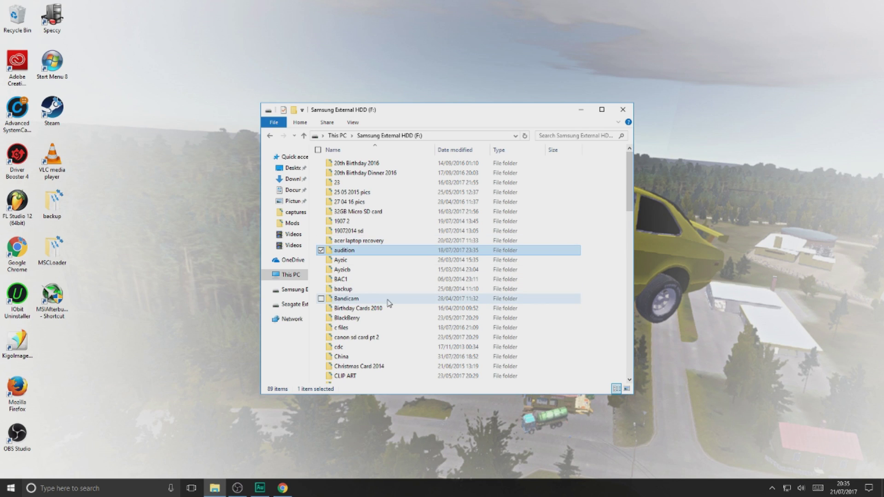
{"action": "left_click", "coordinate": [598, 238]}
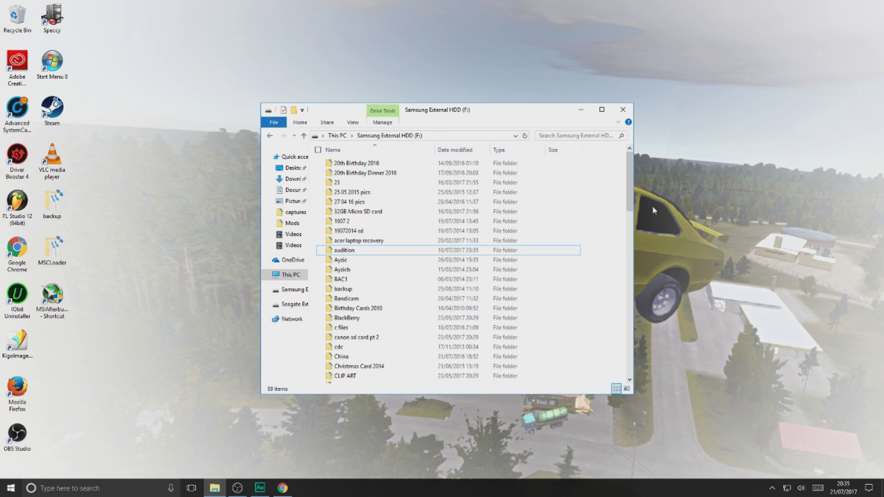
Check the file list's column choices without changes, then switch to the Folder Size 2.6 page in Chrome.
{"action": "right_click", "coordinate": [596, 149]}
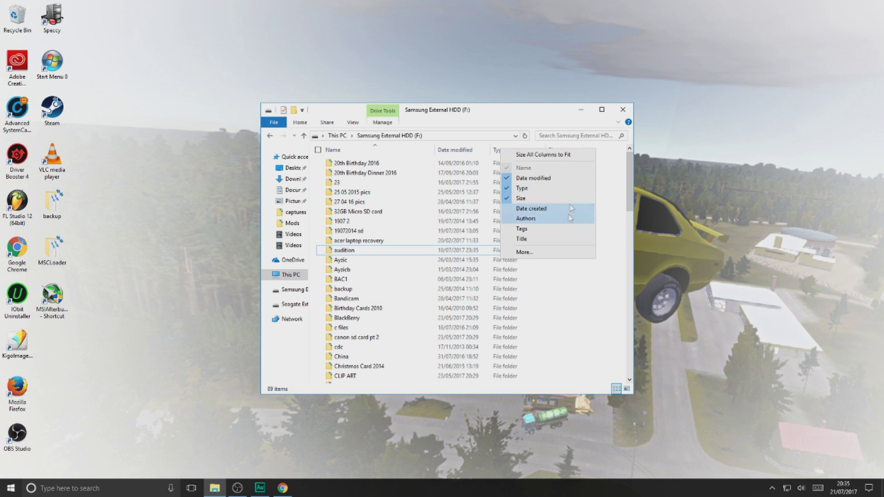
{"action": "left_click", "coordinate": [604, 204]}
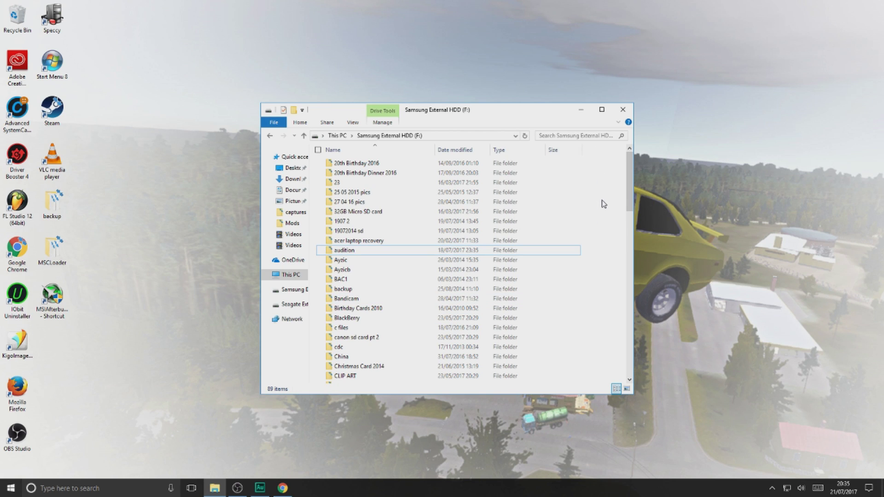
{"action": "key", "text": "alt+Tab"}
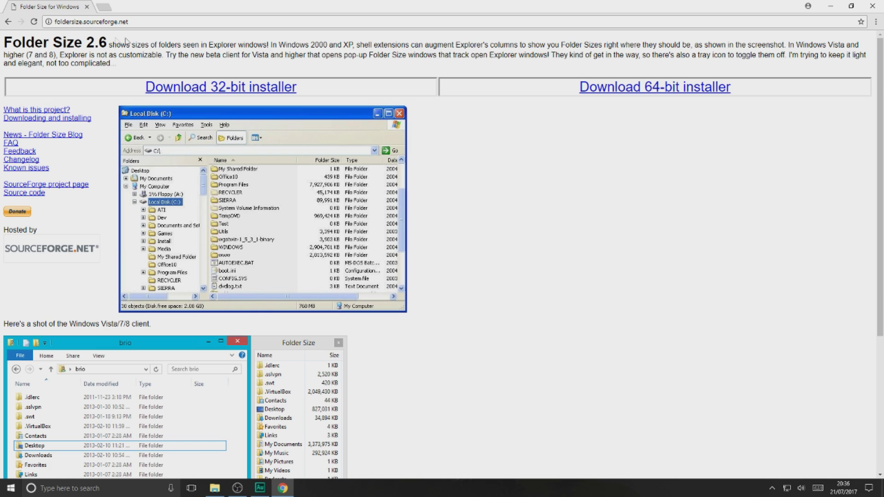
Download the 64-bit installer FolderSize-2.6-x64.msi from foldersize.sourceforge.net.
{"action": "scroll", "coordinate": [545, 368], "scroll_direction": "down", "scroll_amount": 4}
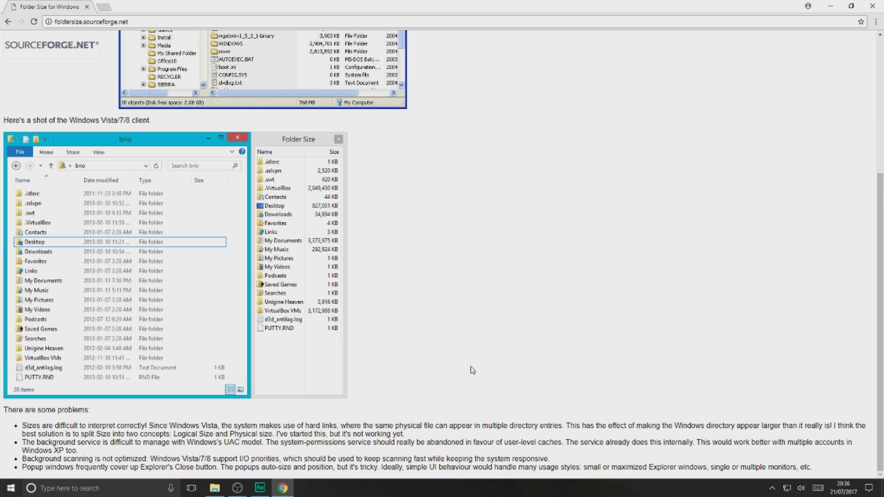
{"action": "scroll", "coordinate": [472, 369], "scroll_direction": "up", "scroll_amount": 4}
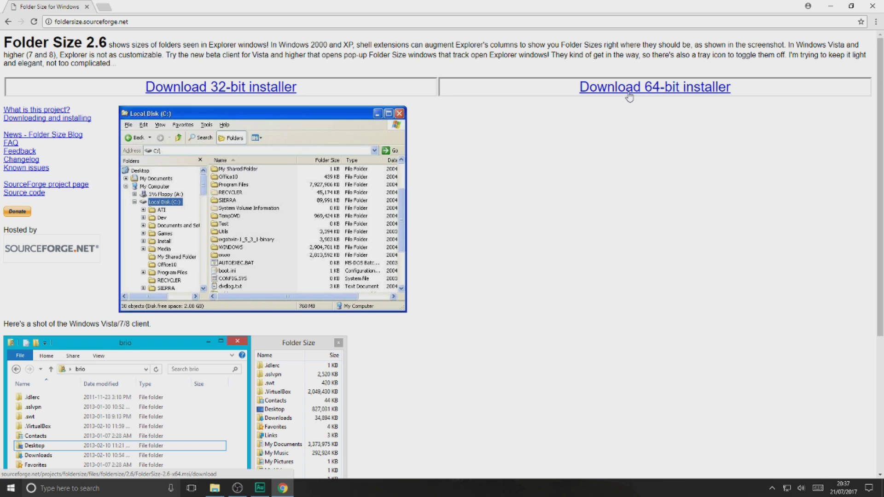
{"action": "left_click", "coordinate": [628, 95]}
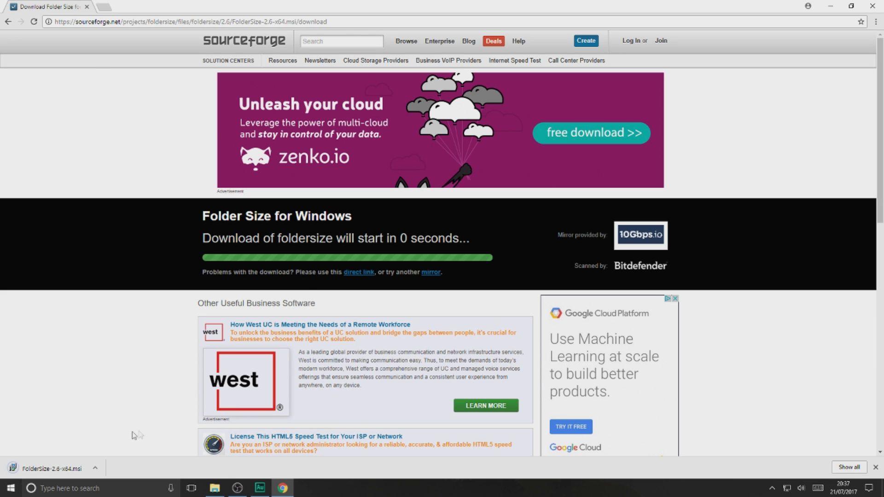
Run FolderSize-2.6-x64.msi past the security warning and welcome page, then cancel the Repair/Remove wizard.
{"action": "left_click", "coordinate": [104, 465]}
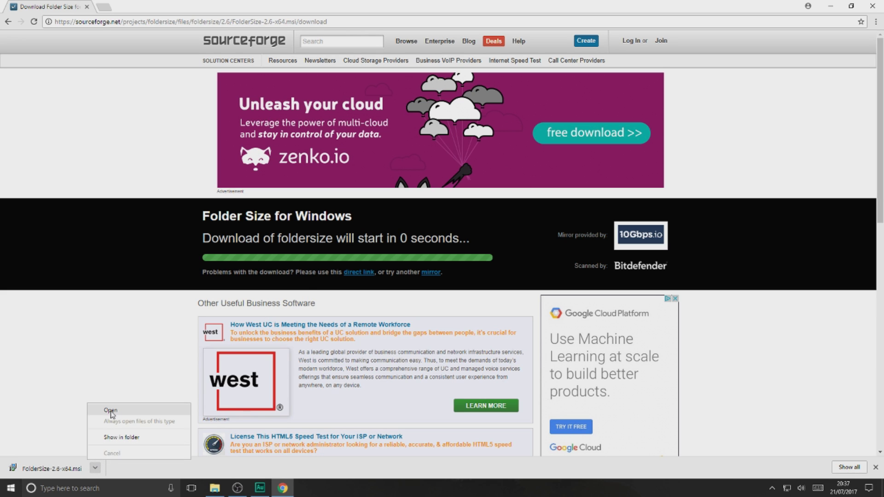
{"action": "left_click", "coordinate": [112, 416]}
{"action": "left_click", "coordinate": [460, 252]}
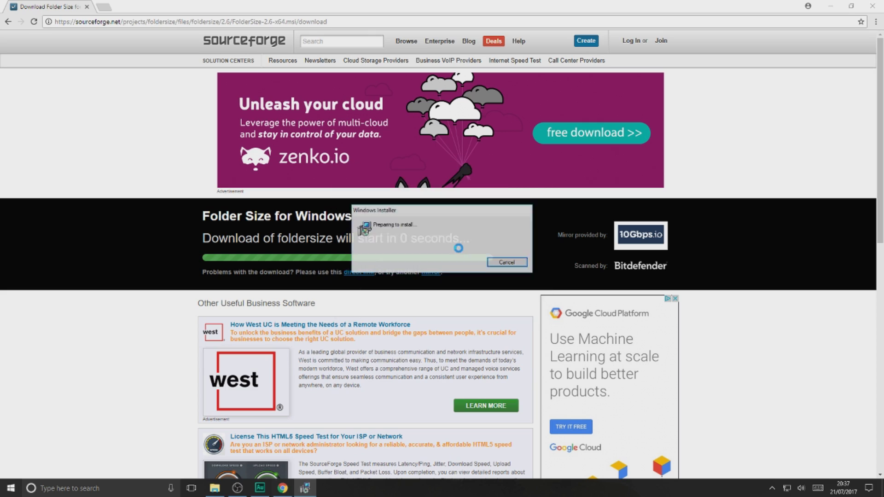
{"action": "left_click", "coordinate": [486, 315]}
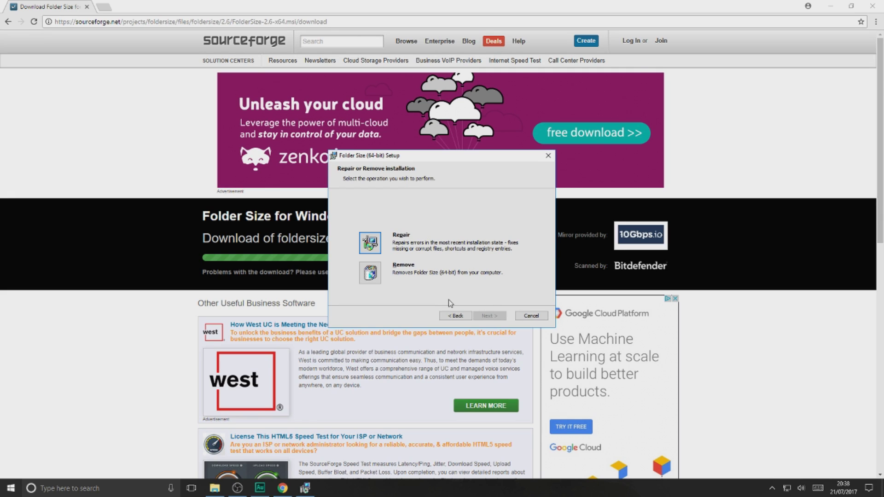
{"action": "left_click", "coordinate": [522, 316]}
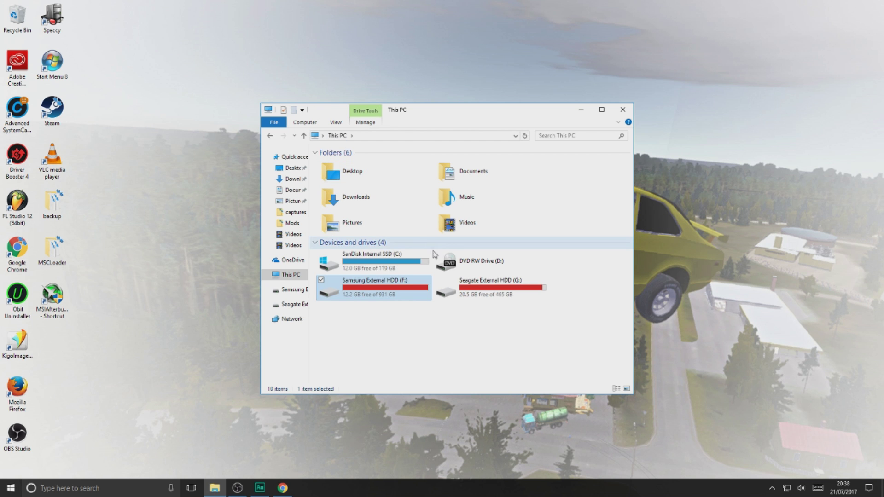
Launch FolderSize from C:\Program Files\FolderSize.
{"action": "double_click", "coordinate": [368, 260]}
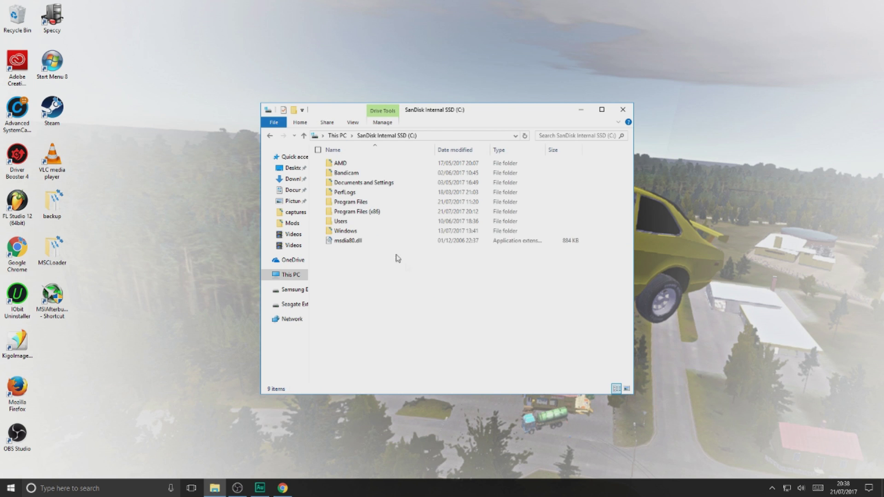
{"action": "double_click", "coordinate": [369, 201]}
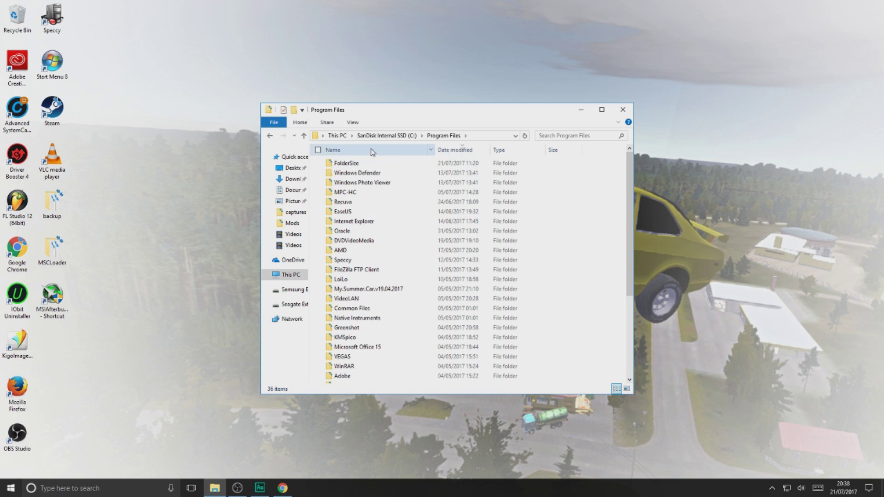
{"action": "double_click", "coordinate": [352, 163]}
{"action": "double_click", "coordinate": [355, 176]}
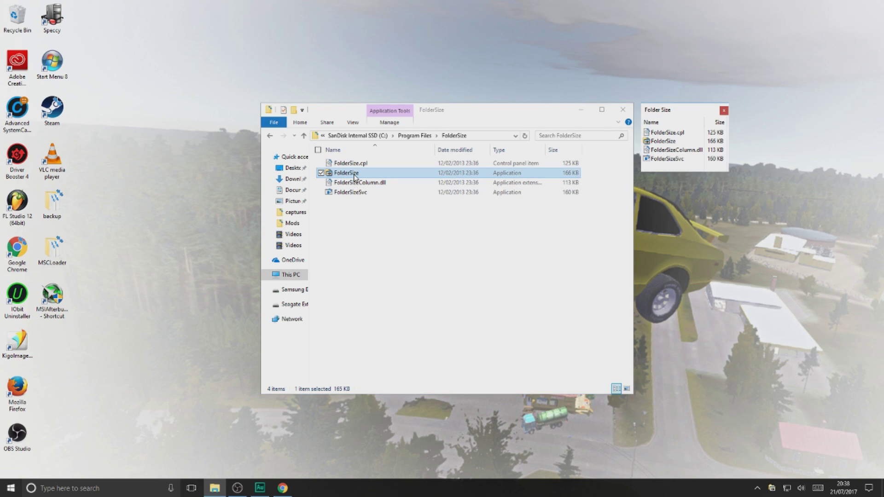
Make the Folder Size window taller and return File Explorer to This PC.
{"action": "left_click_drag", "start_coordinate": [693, 174], "coordinate": [693, 354]}
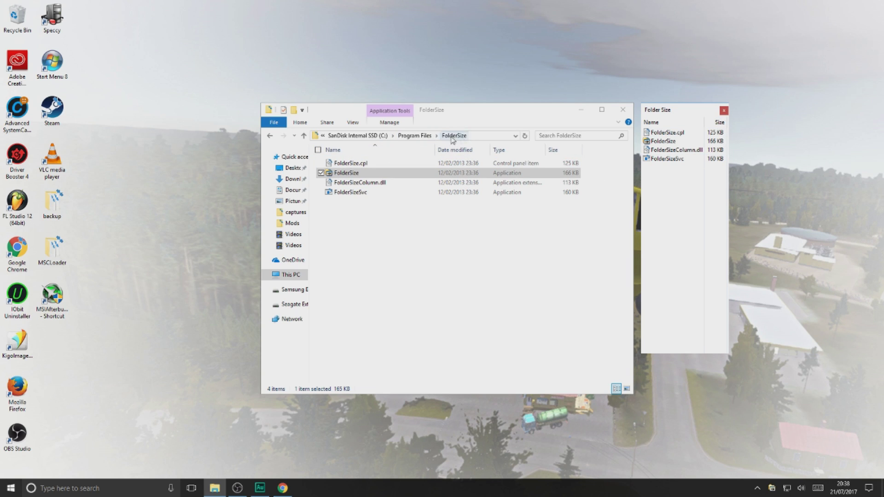
{"action": "left_click", "coordinate": [368, 137]}
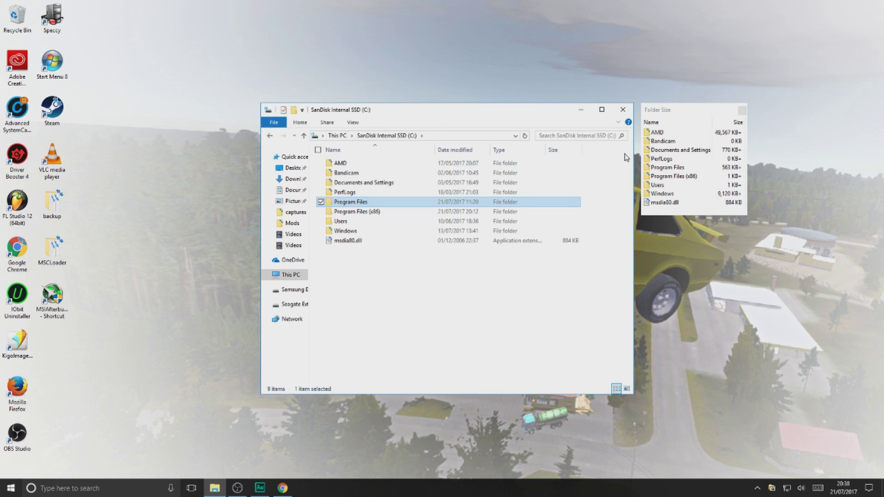
{"action": "left_click", "coordinate": [345, 137]}
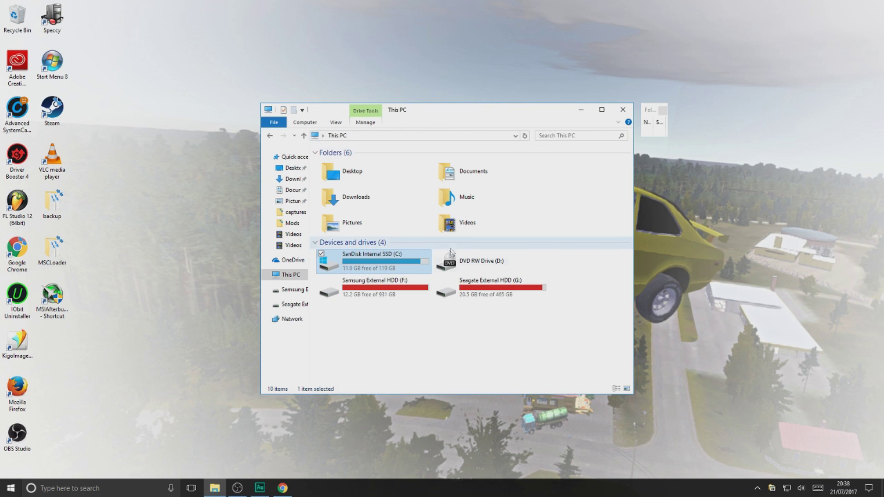
Open Samsung External HDD (F:) and review each folder's size in the Folder Size panel.
{"action": "double_click", "coordinate": [396, 283]}
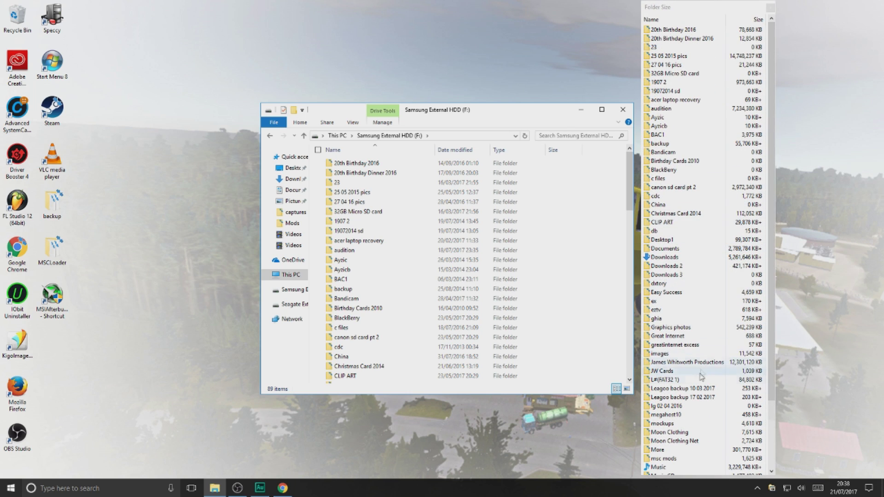
{"action": "scroll", "coordinate": [515, 313], "scroll_direction": "down", "scroll_amount": 3}
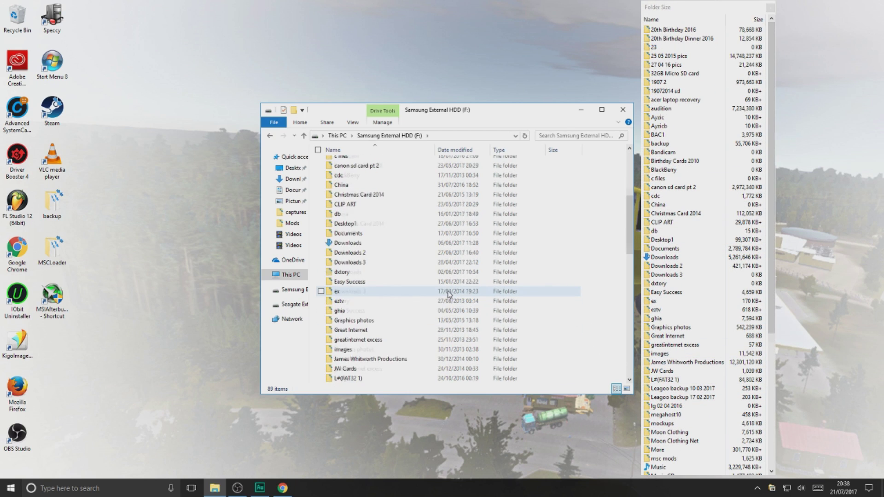
{"action": "scroll", "coordinate": [510, 295], "scroll_direction": "up", "scroll_amount": 3}
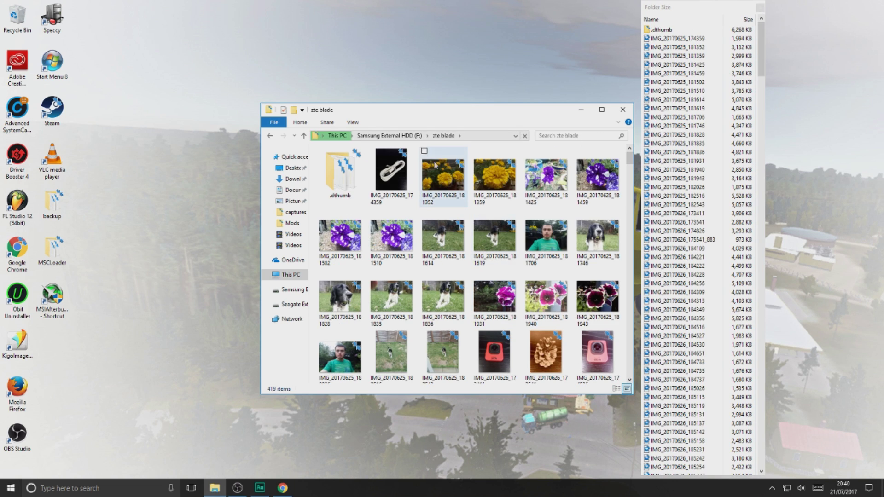
{"action": "key", "text": "BackSpace"}
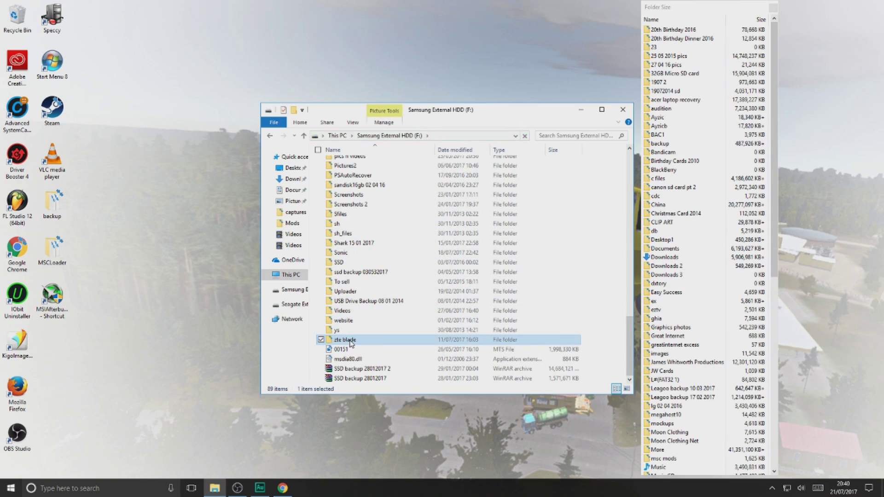
{"action": "double_click", "coordinate": [350, 341]}
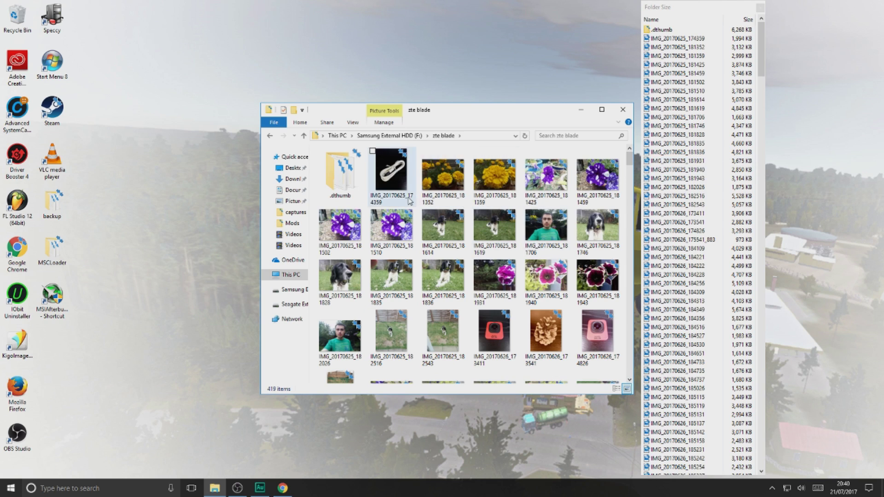
{"action": "key", "text": "alt+Left"}
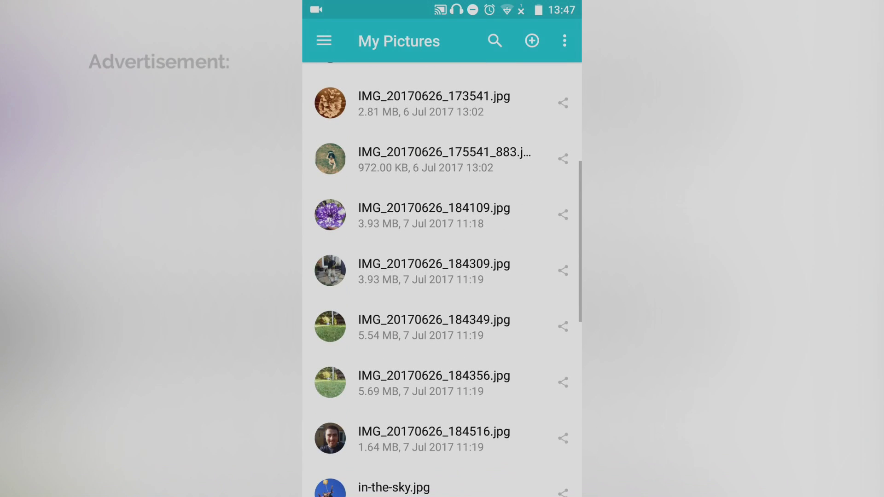
{"action": "left_click", "coordinate": [330, 159]}
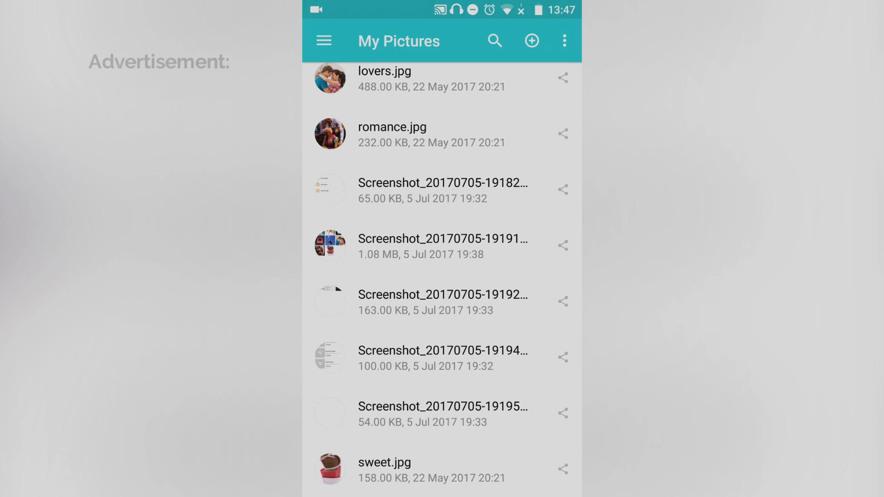
{"action": "key", "text": "Escape"}
{"action": "left_click", "coordinate": [387, 201]}
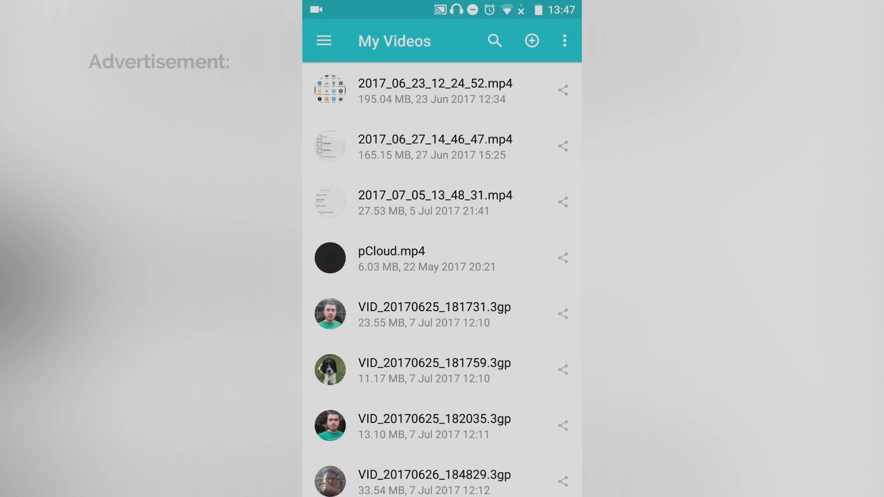